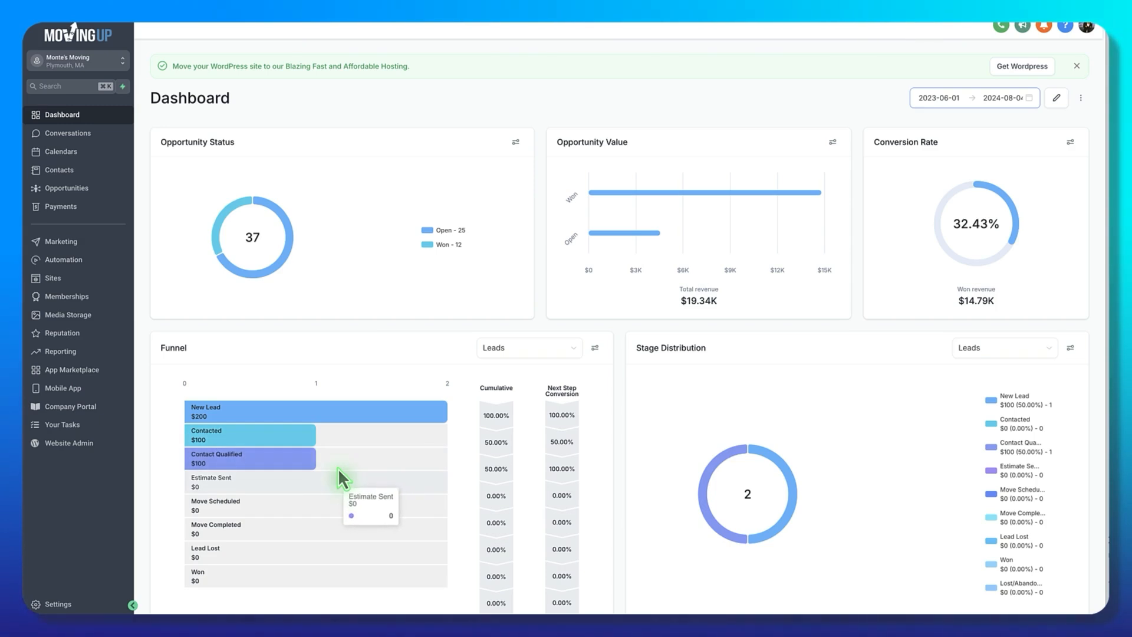
Open the business profile settings and append LLC to the legal business name so it reads Monte's Moving & Storage LLC
left_click(59, 605)
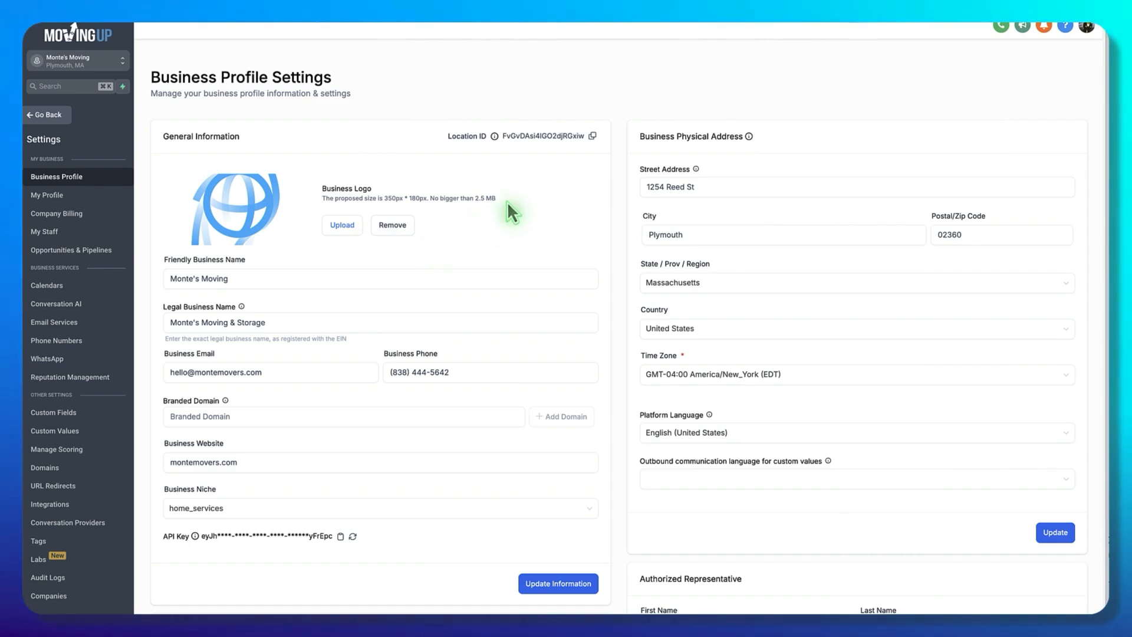
left_click_drag(423, 198, 404, 198)
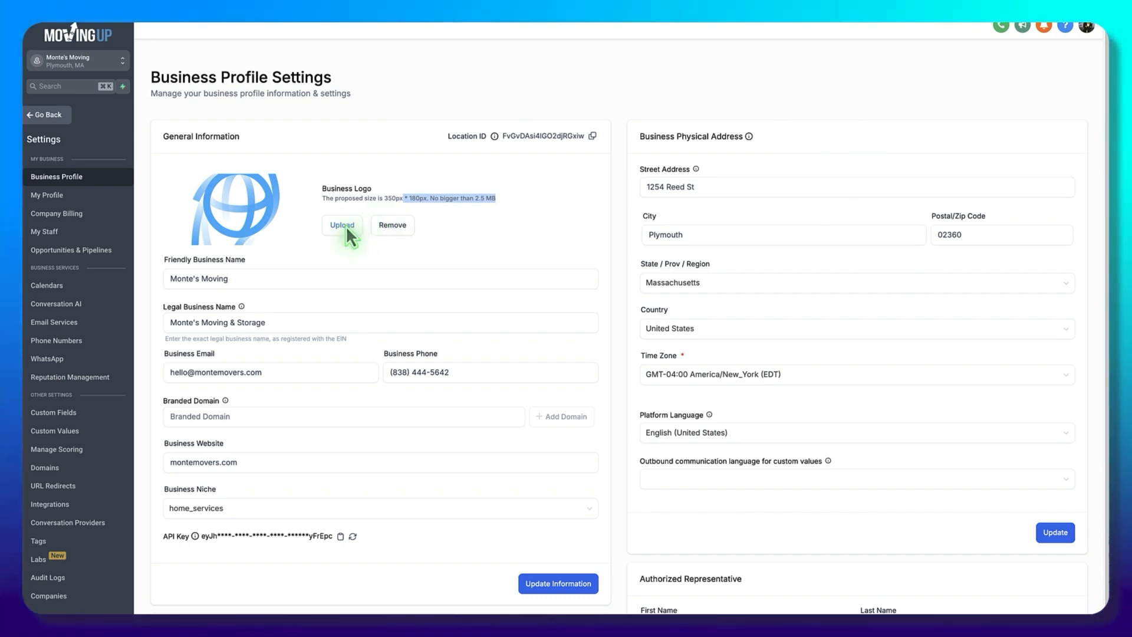
scroll(344, 227, "down", 1)
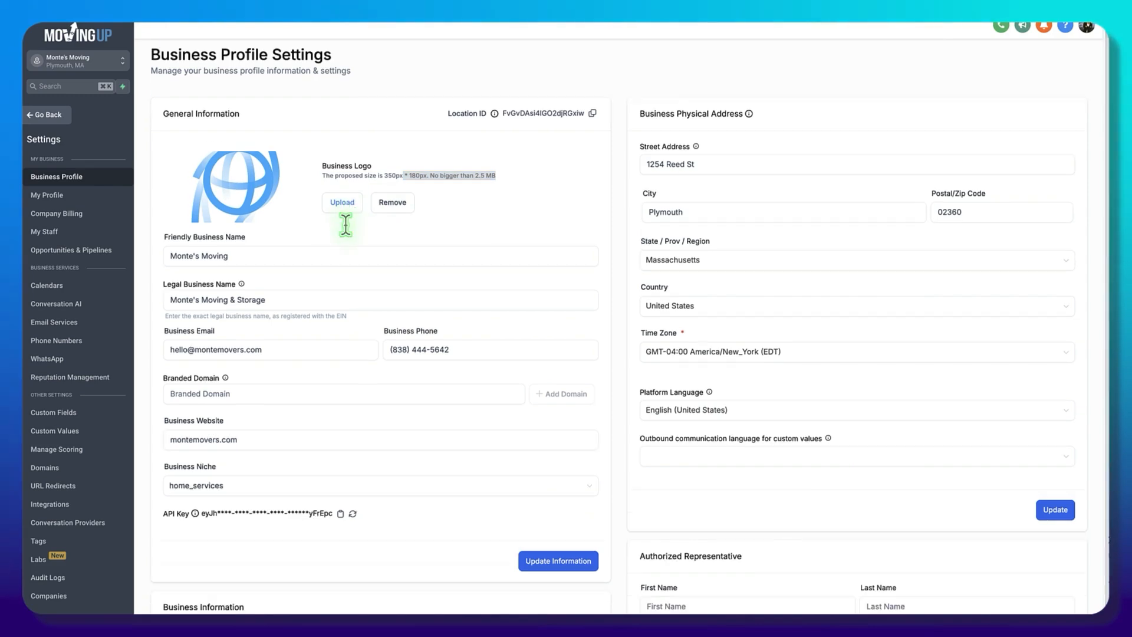
left_click(253, 255)
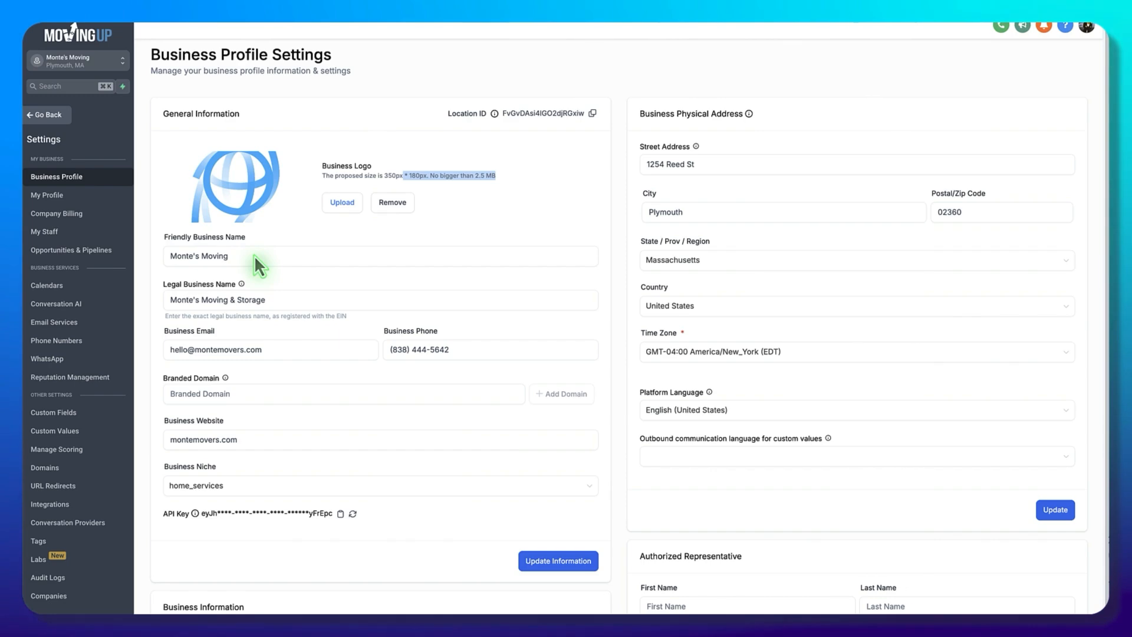
left_click(253, 255)
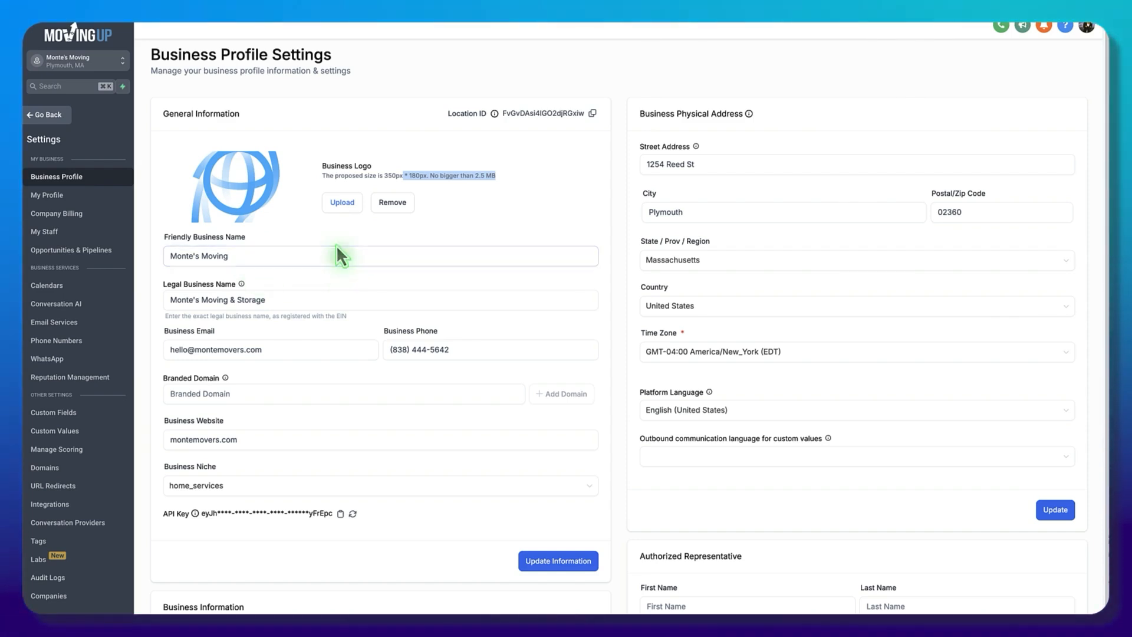
left_click(302, 304)
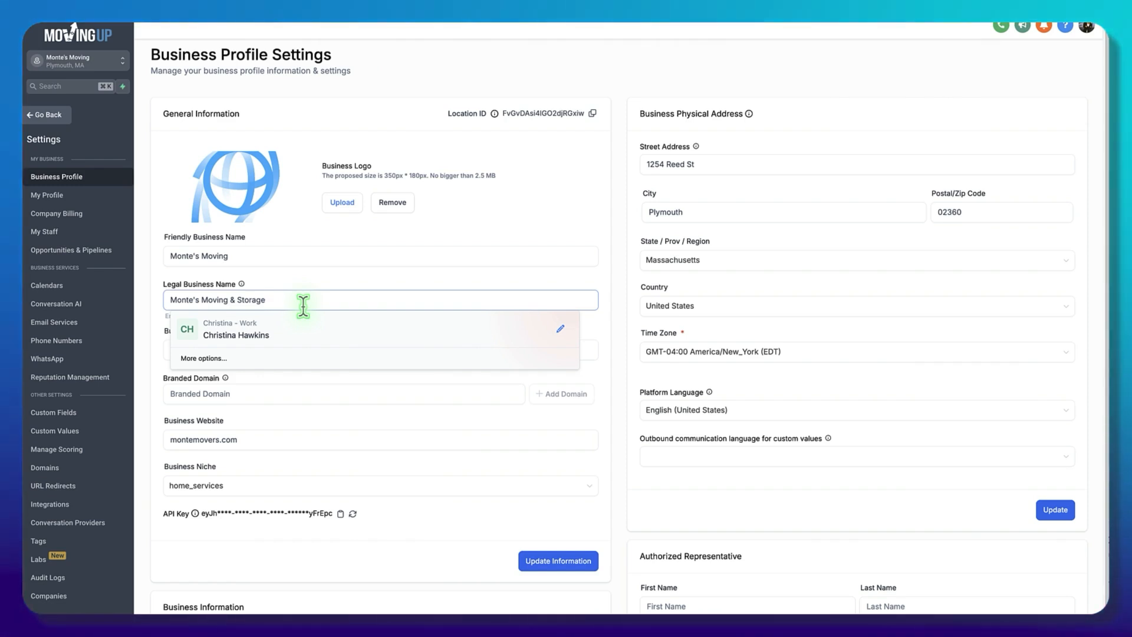
type("LLC")
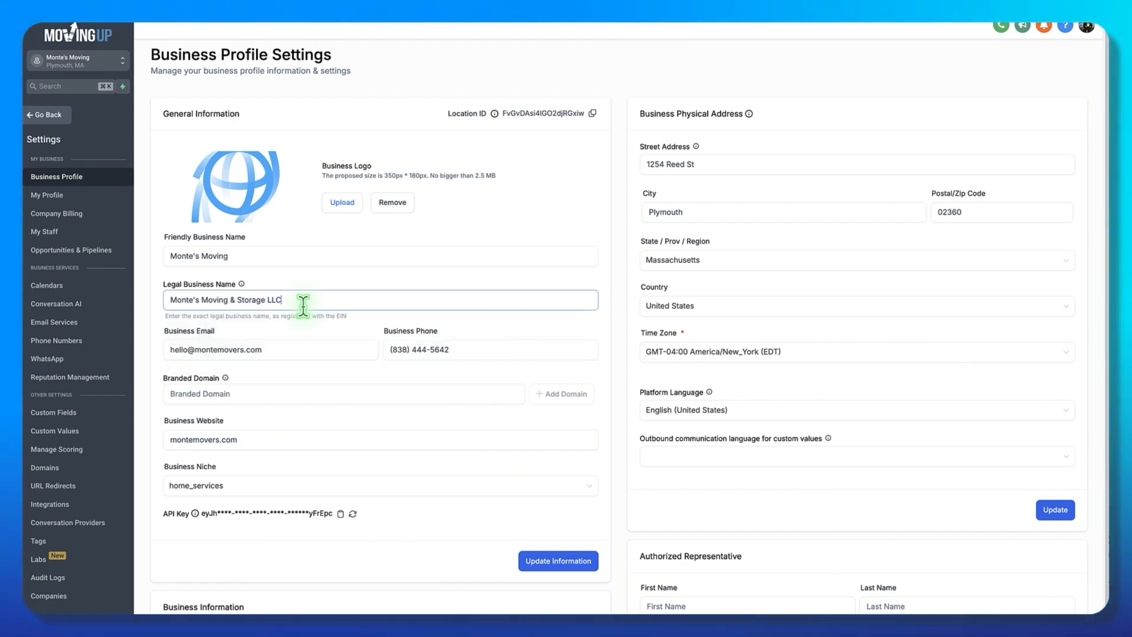
key("Tab")
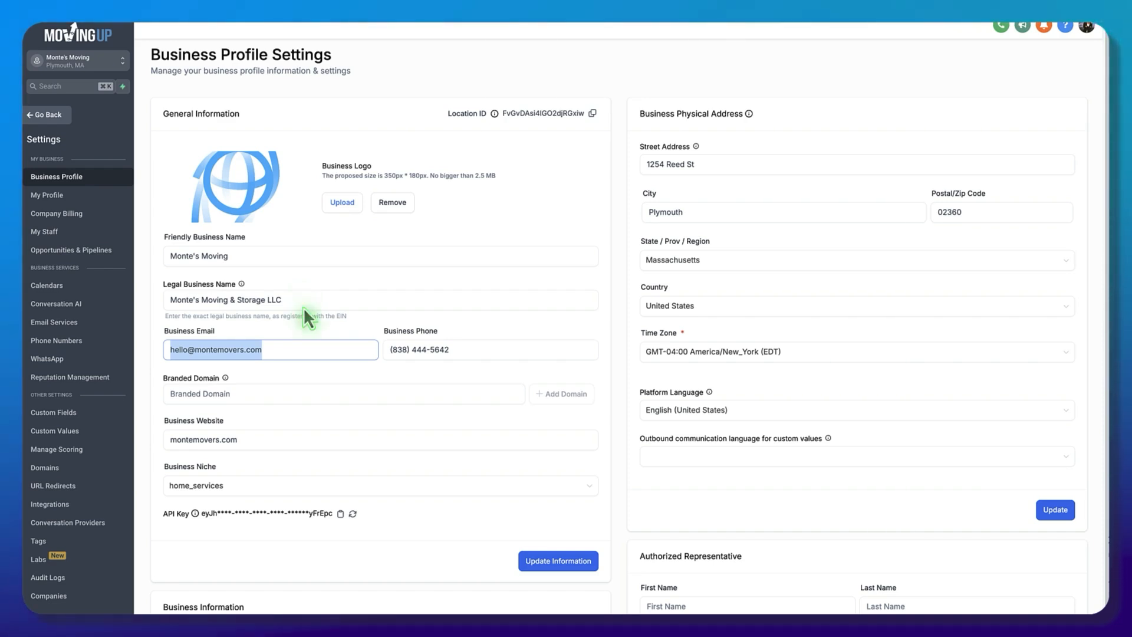
Enter montesmoving.com as the branded domain in the general business information
left_click(469, 348)
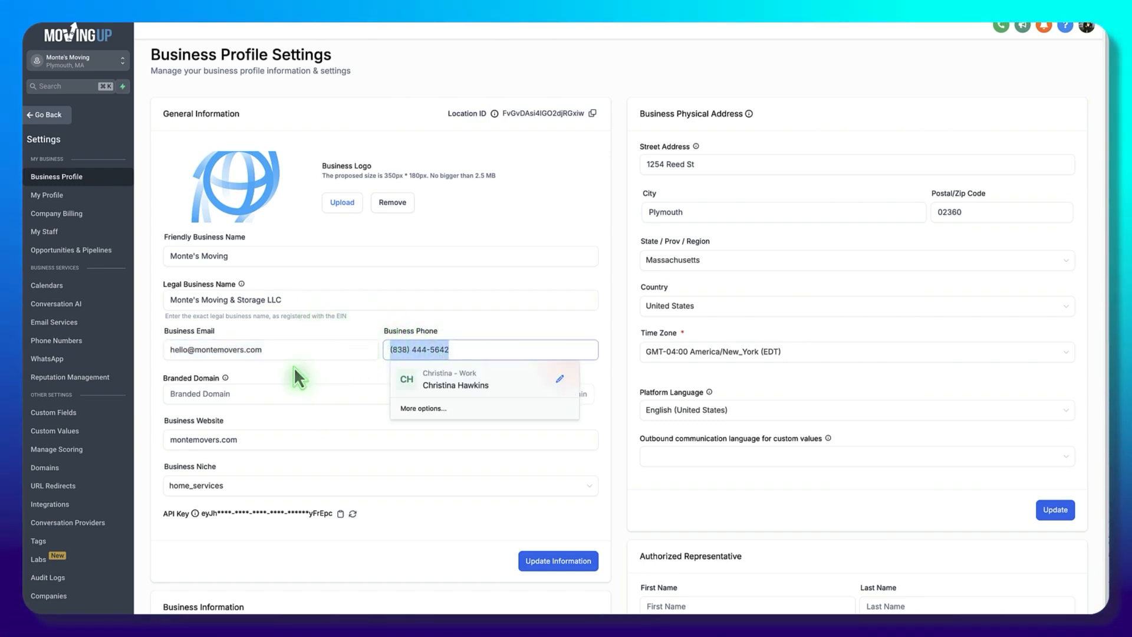
left_click(293, 367)
left_click(259, 390)
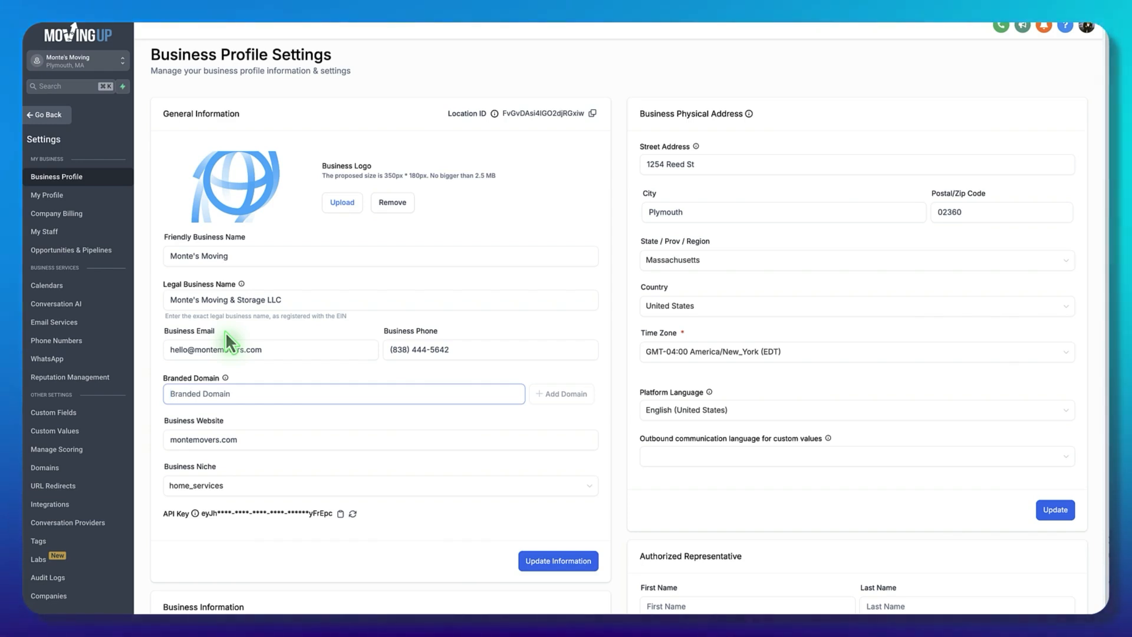
type("montesmoving.com")
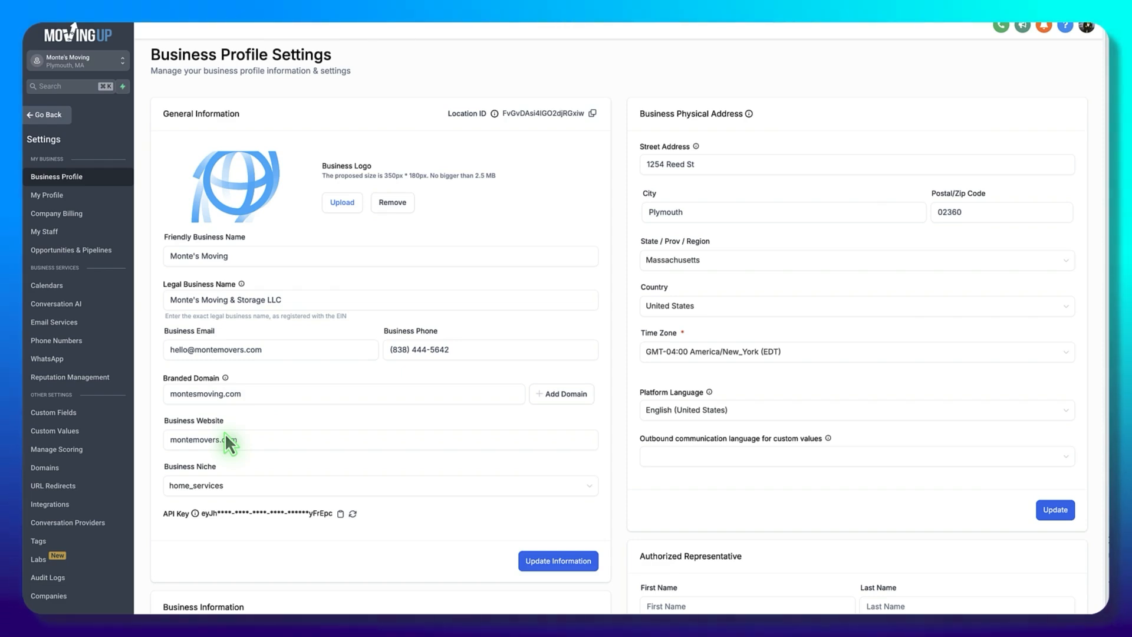
Look at the available business niche options without picking a different one
left_click(254, 487)
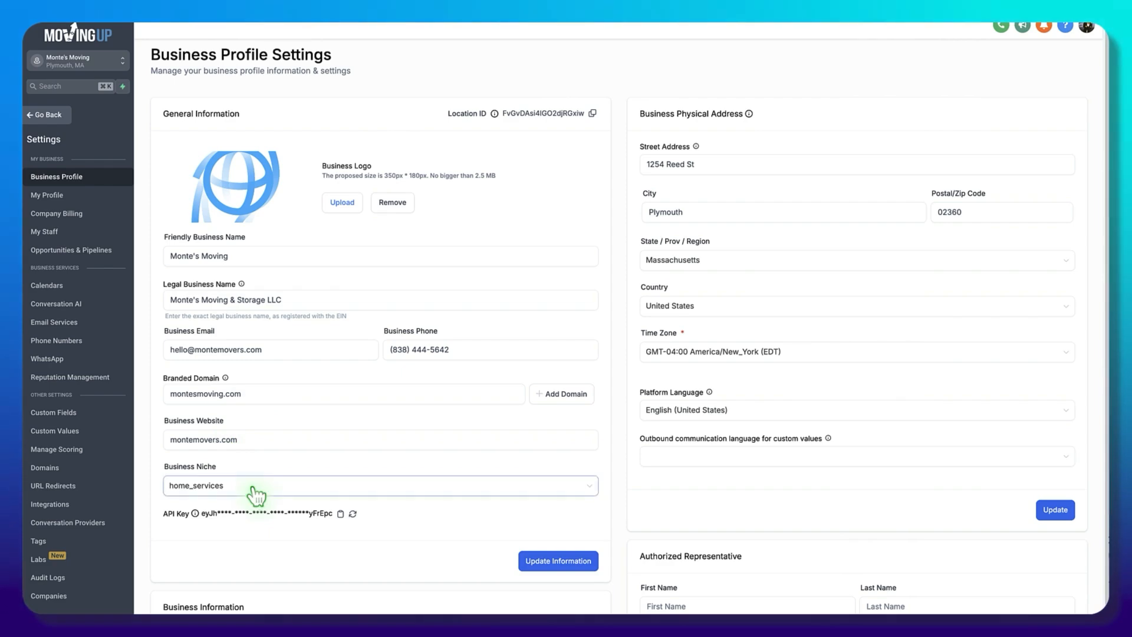
left_click(592, 489)
left_click(594, 491)
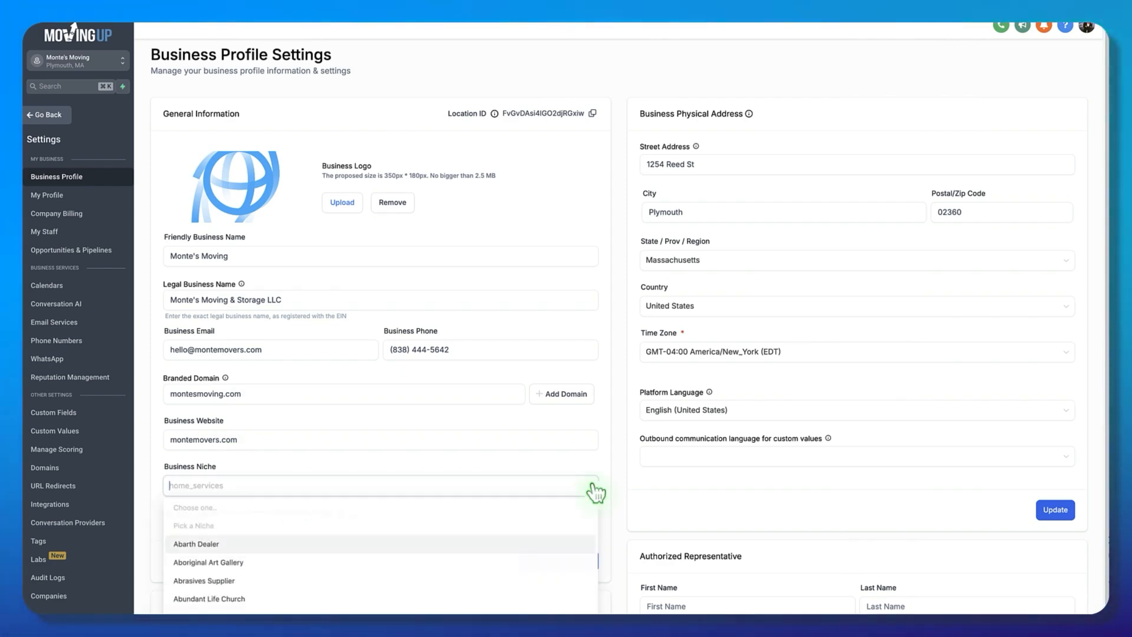
left_click(507, 462)
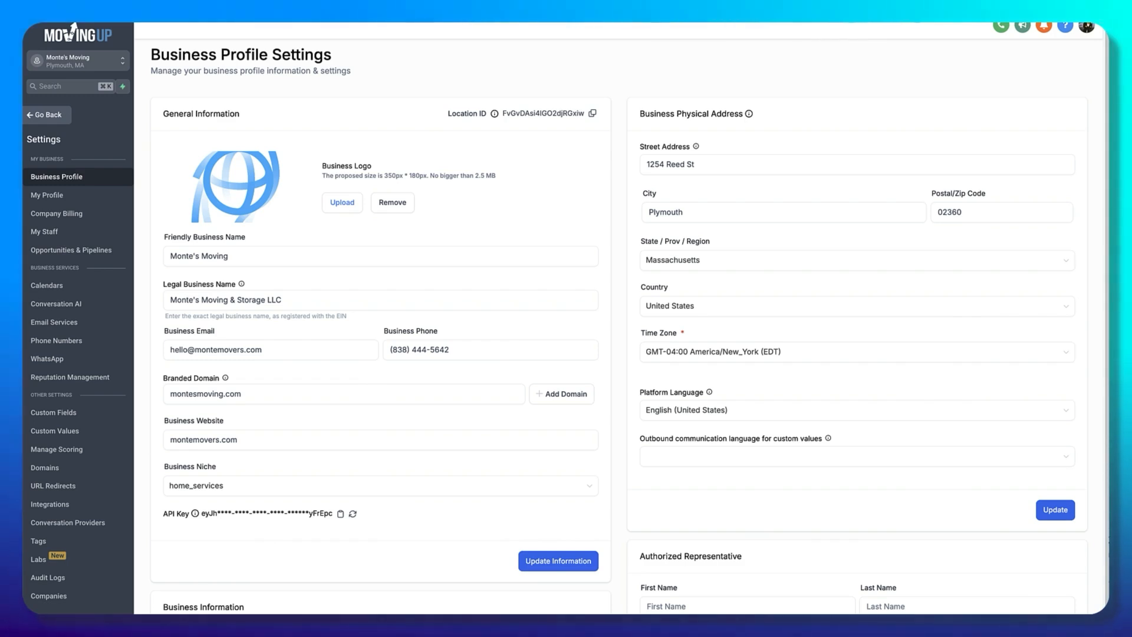
Set the registration ID type to USA: Employer Identification Number (EIN), select USA and Canada as operating region, and save the business information
scroll(619, 324, "down", 7)
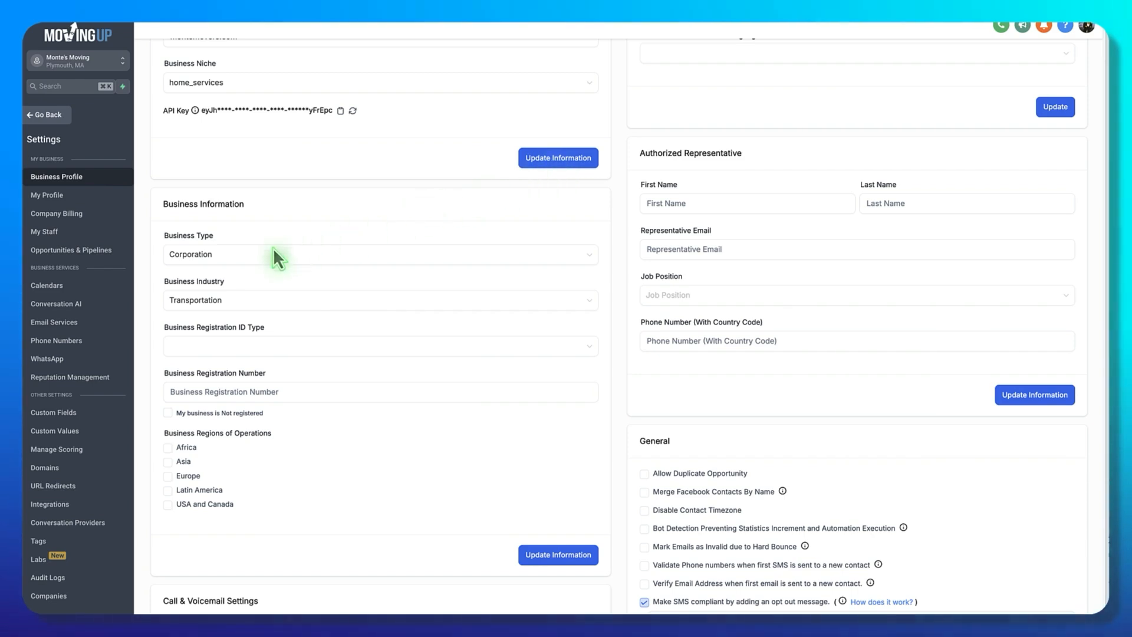
left_click(231, 348)
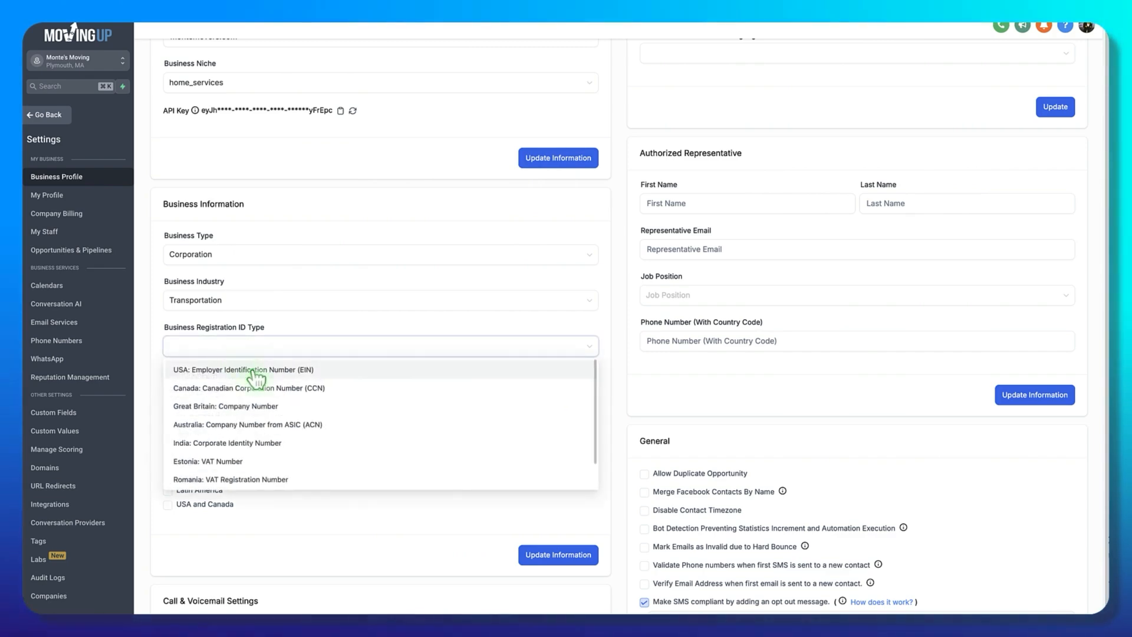
left_click(255, 371)
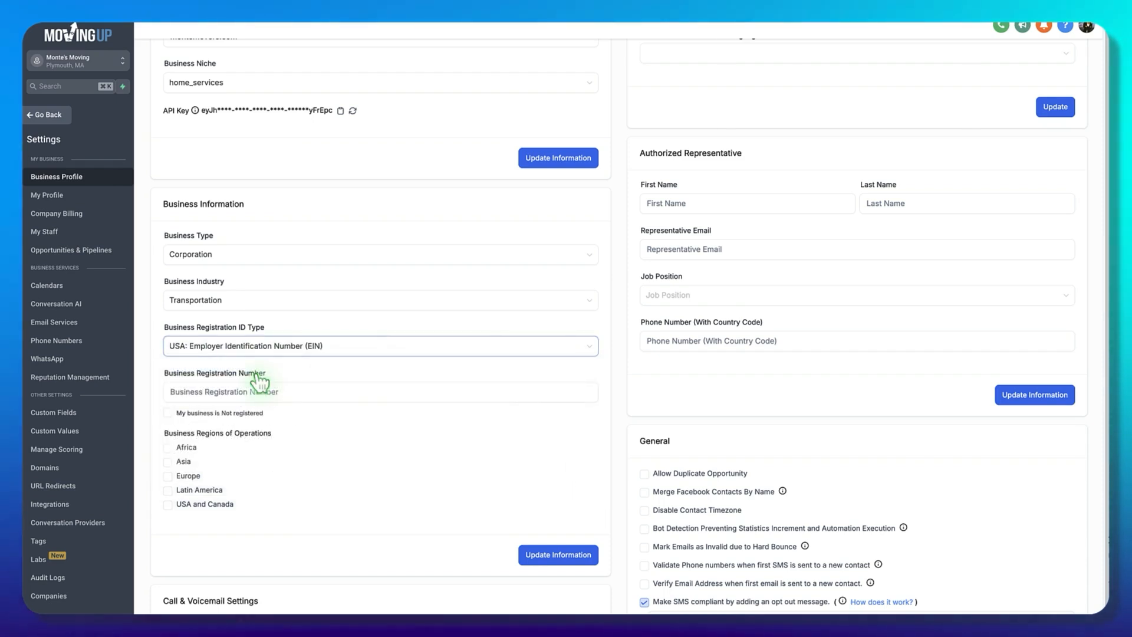
left_click(273, 392)
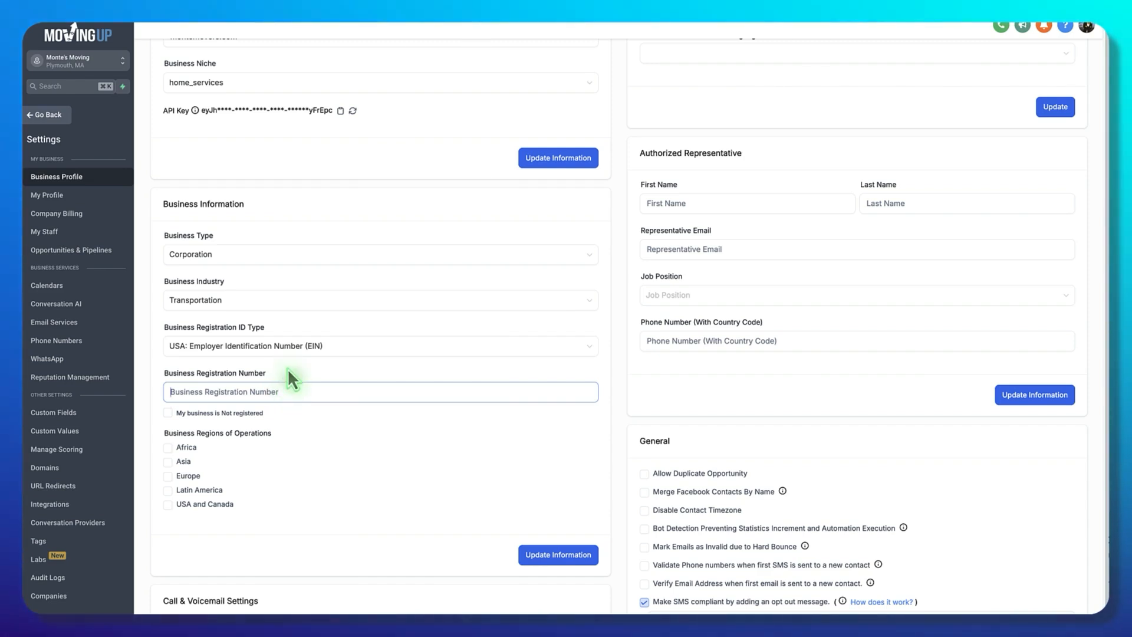
left_click(168, 505)
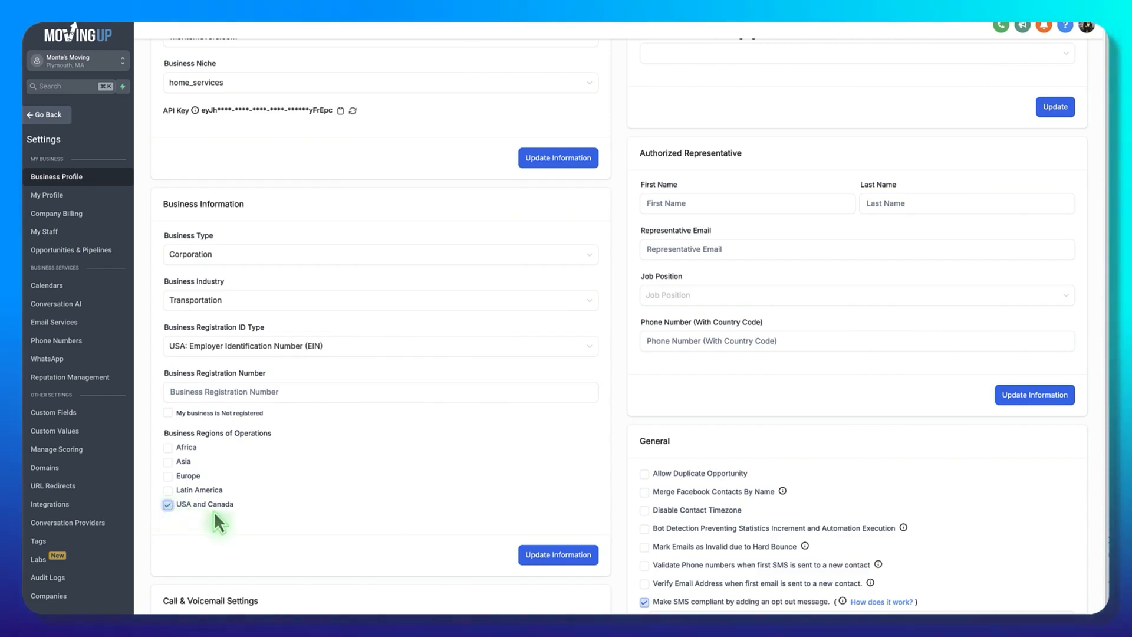
left_click(539, 555)
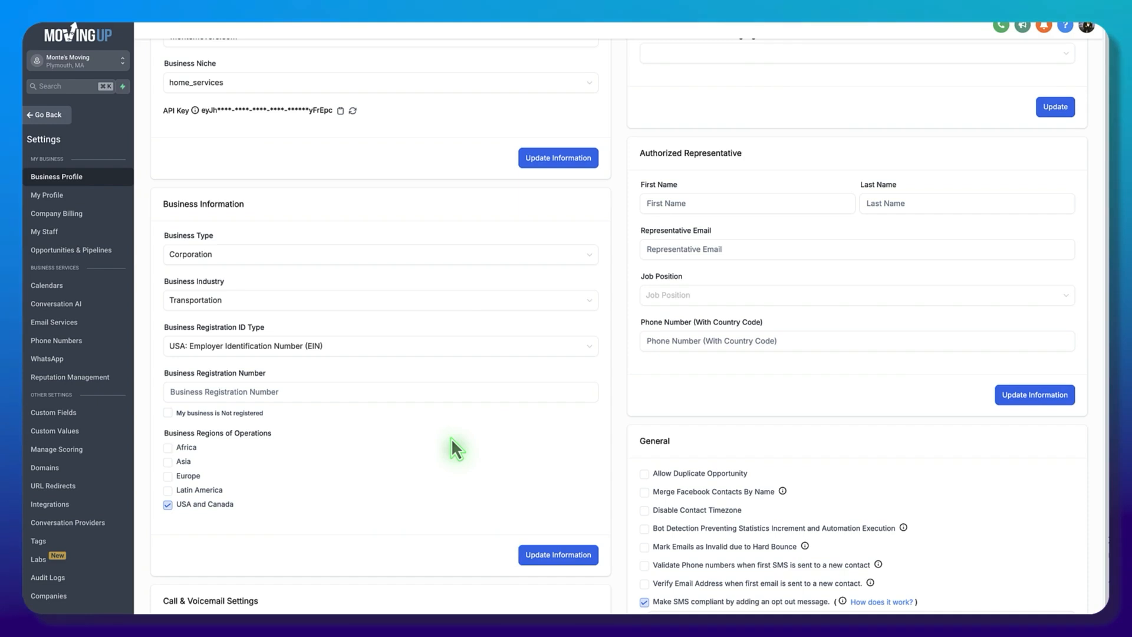
Enable Facebook contact merging by name, bot detection, hard-bounce email invalidation, first-SMS phone validation and first-email address verification in the General settings
scroll(451, 437, "down", 6)
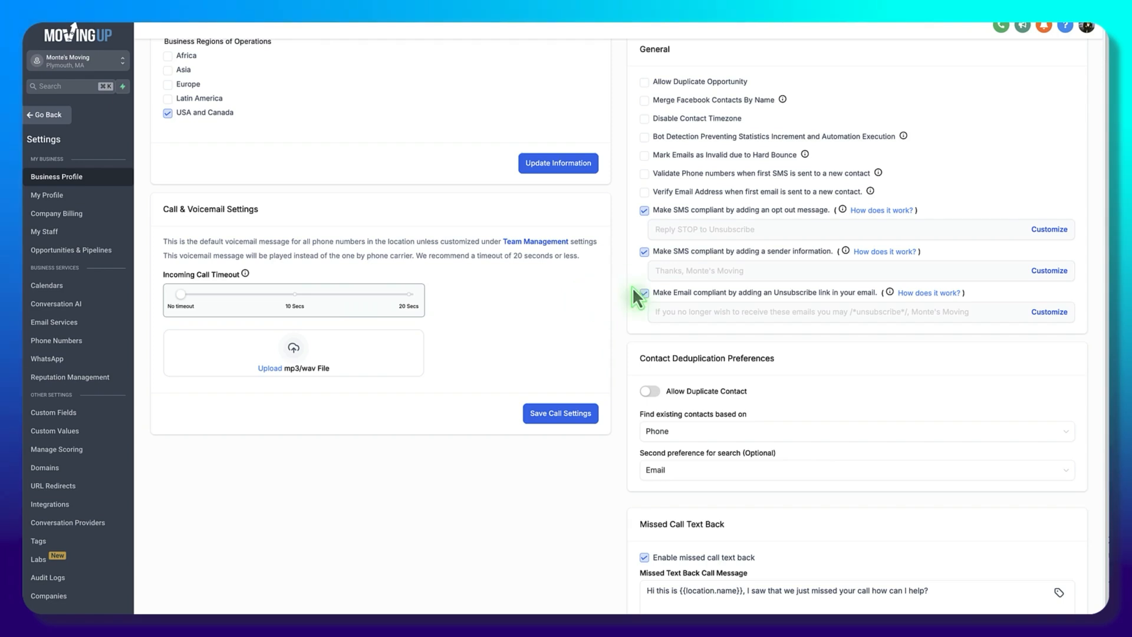
scroll(611, 250, "up", 3)
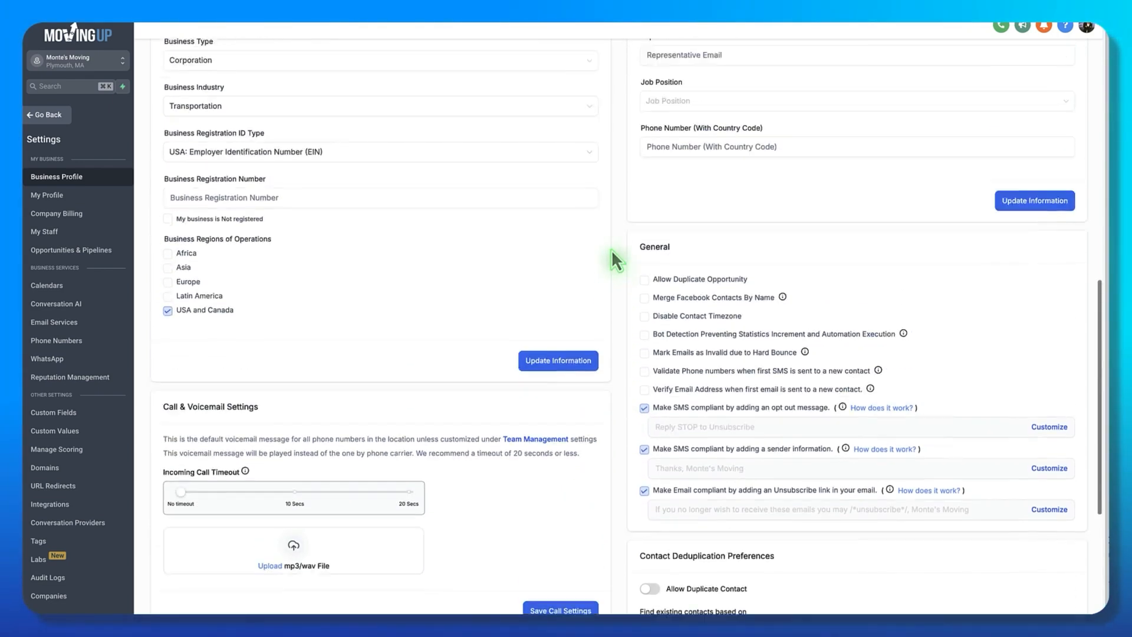
scroll(610, 249, "up", 1)
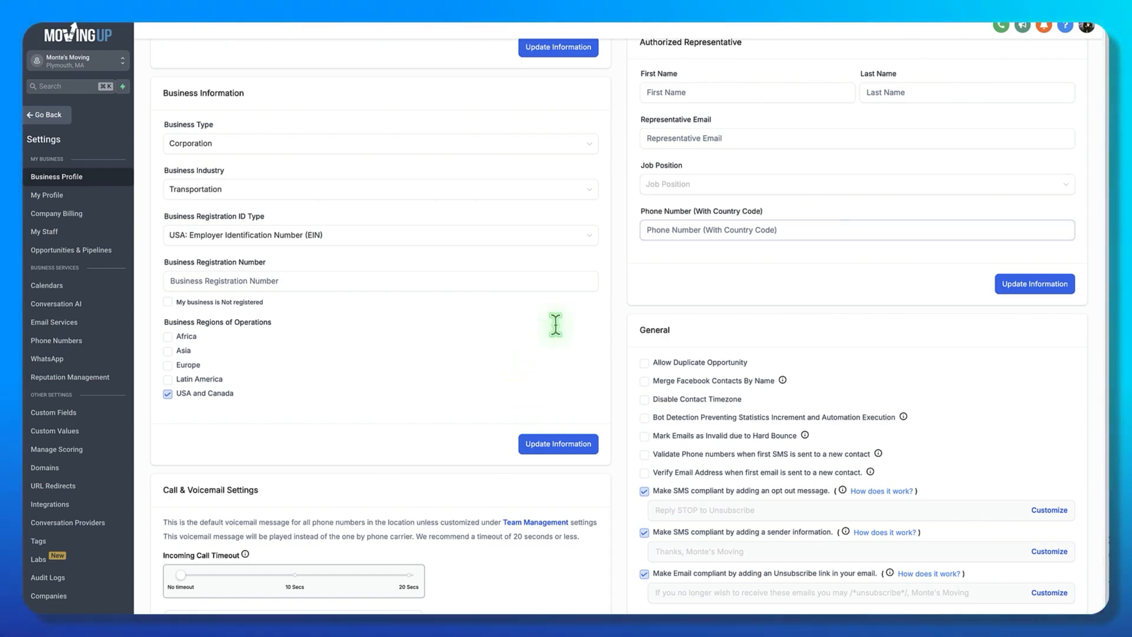
scroll(612, 239, "up", 9)
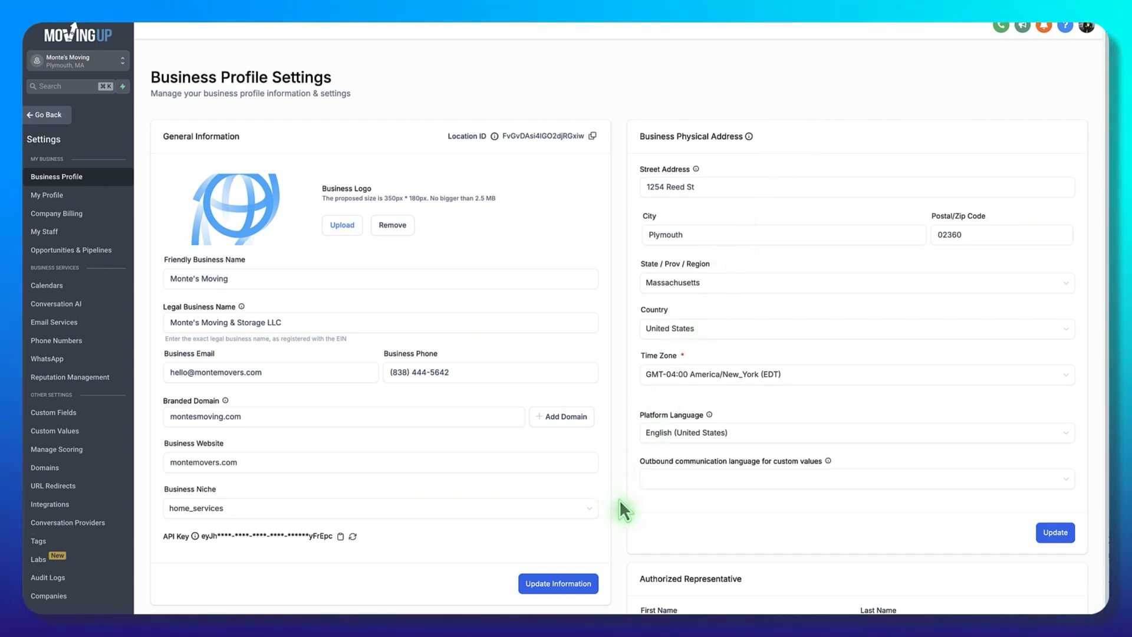
scroll(649, 508, "down", 10)
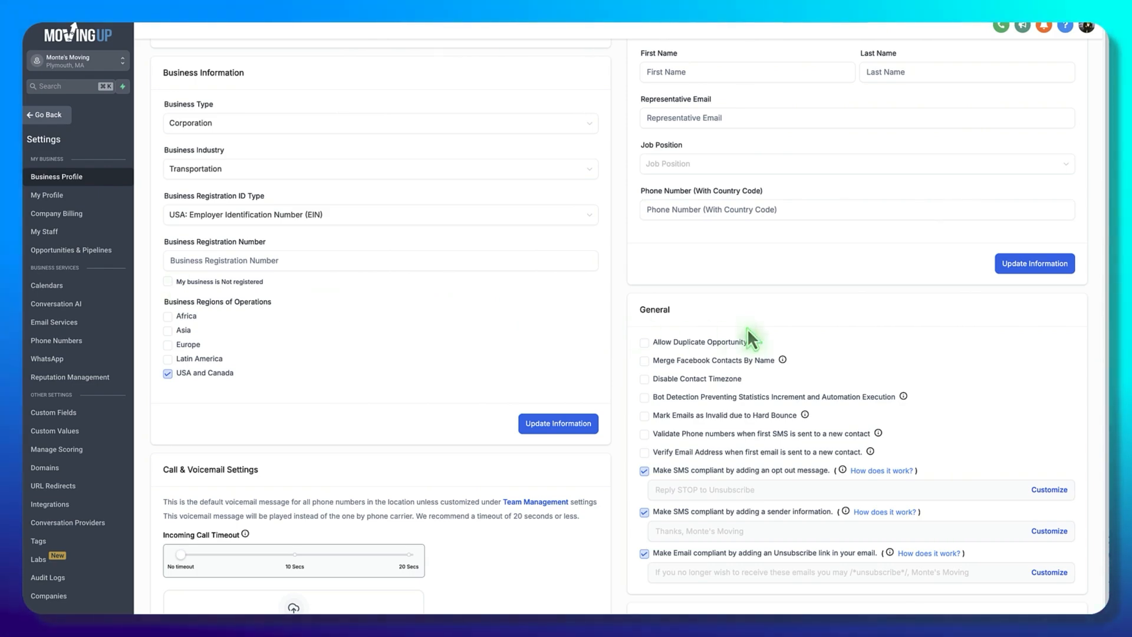
scroll(747, 331, "down", 4)
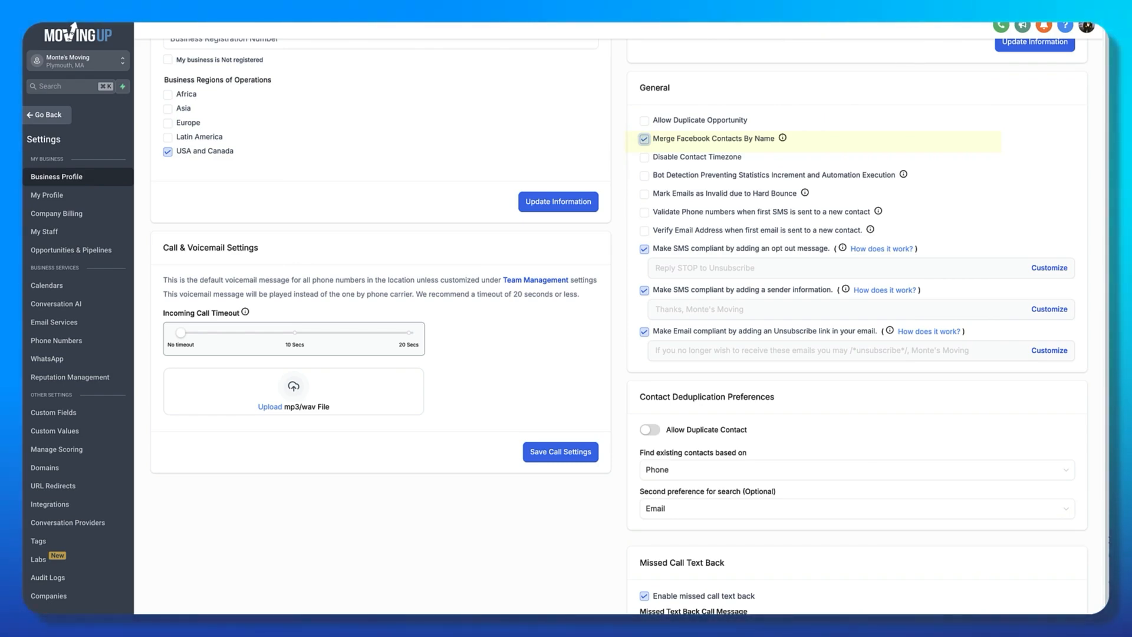
mouse_move(783, 139)
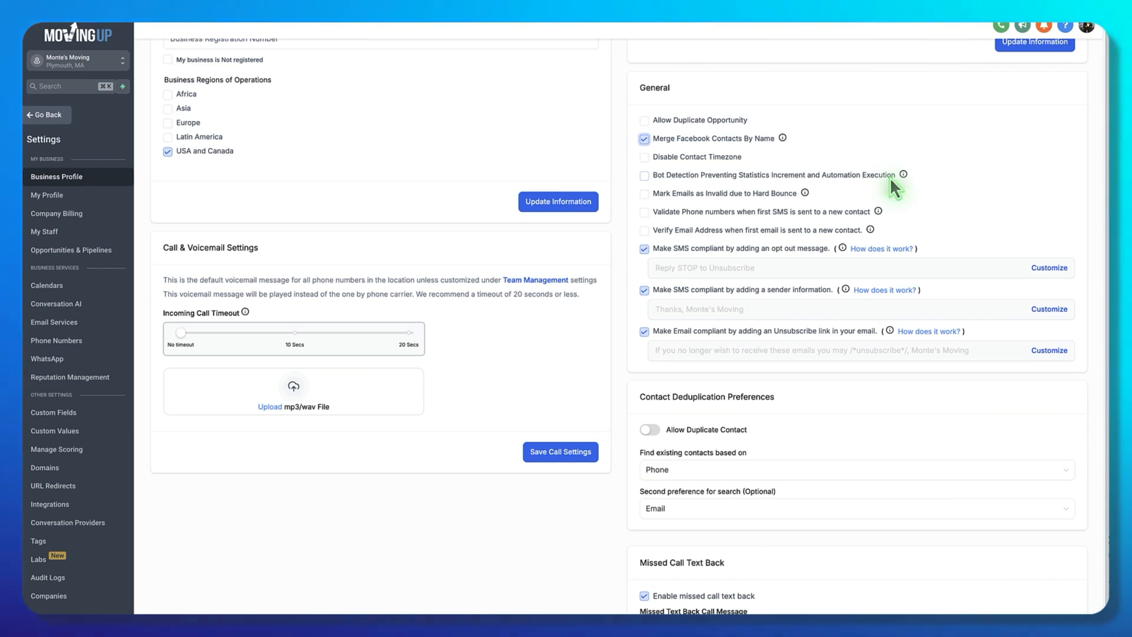
left_click(644, 175)
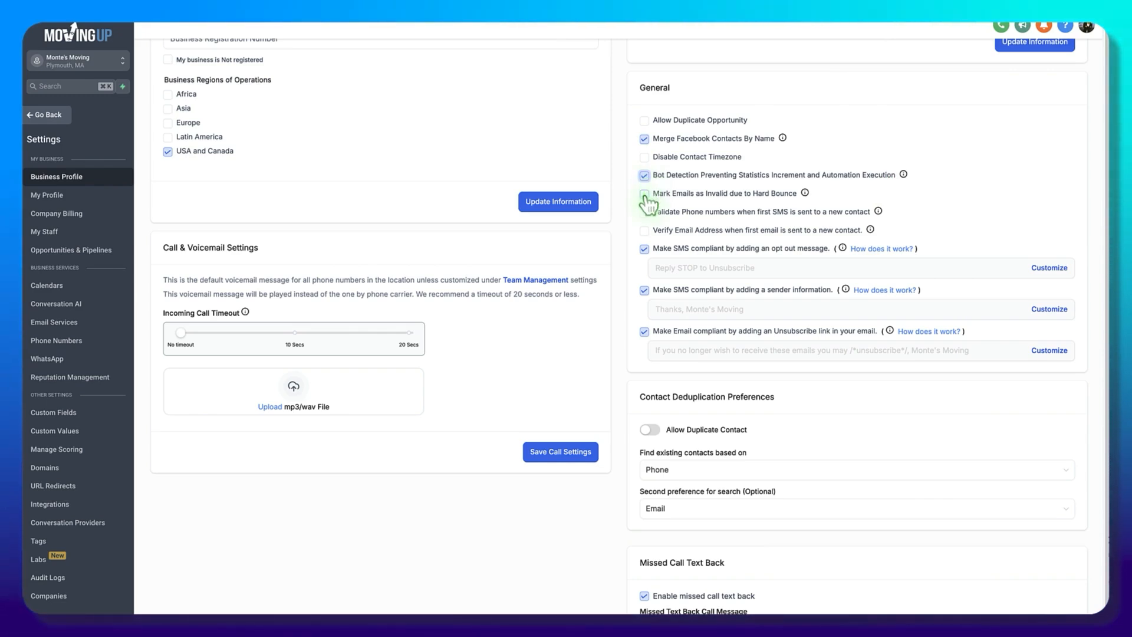
left_click(644, 194)
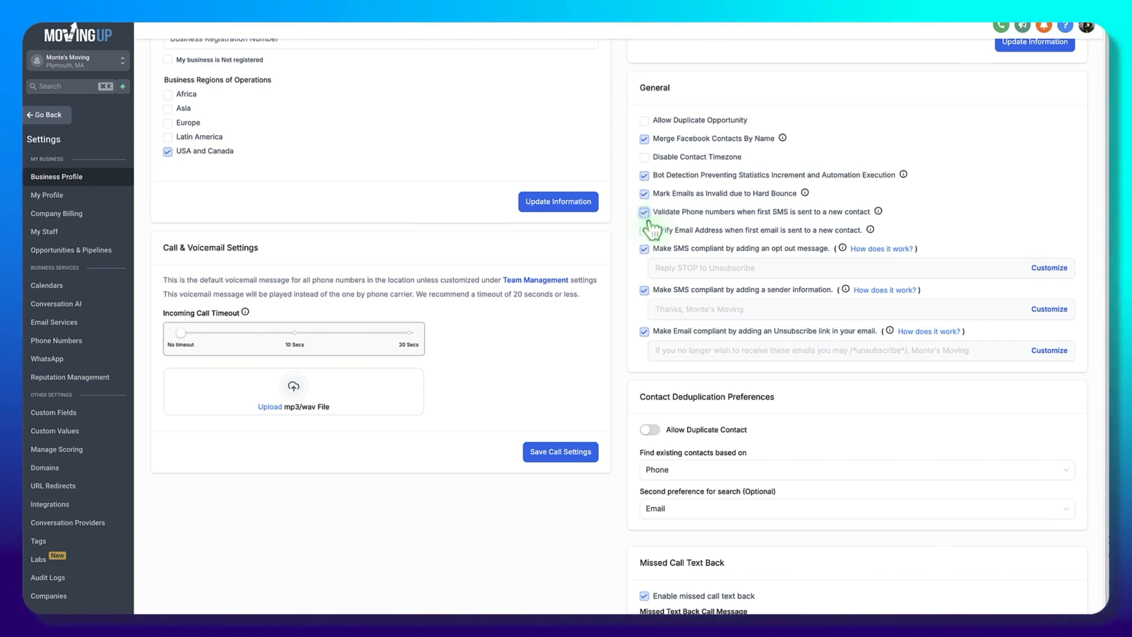
left_click(648, 230)
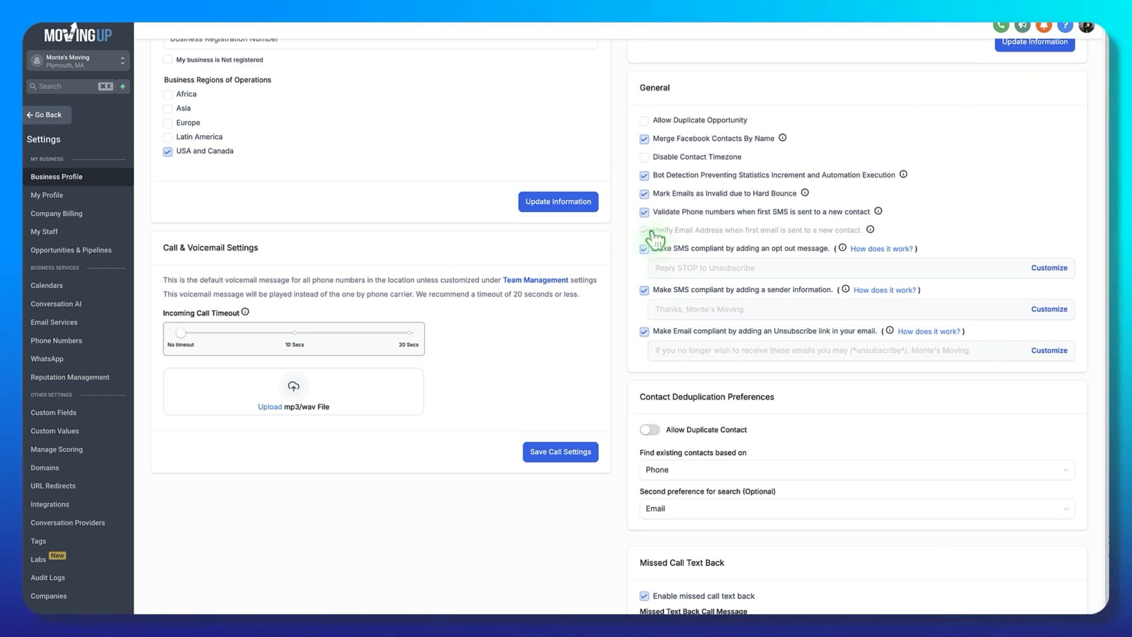
mouse_move(865, 231)
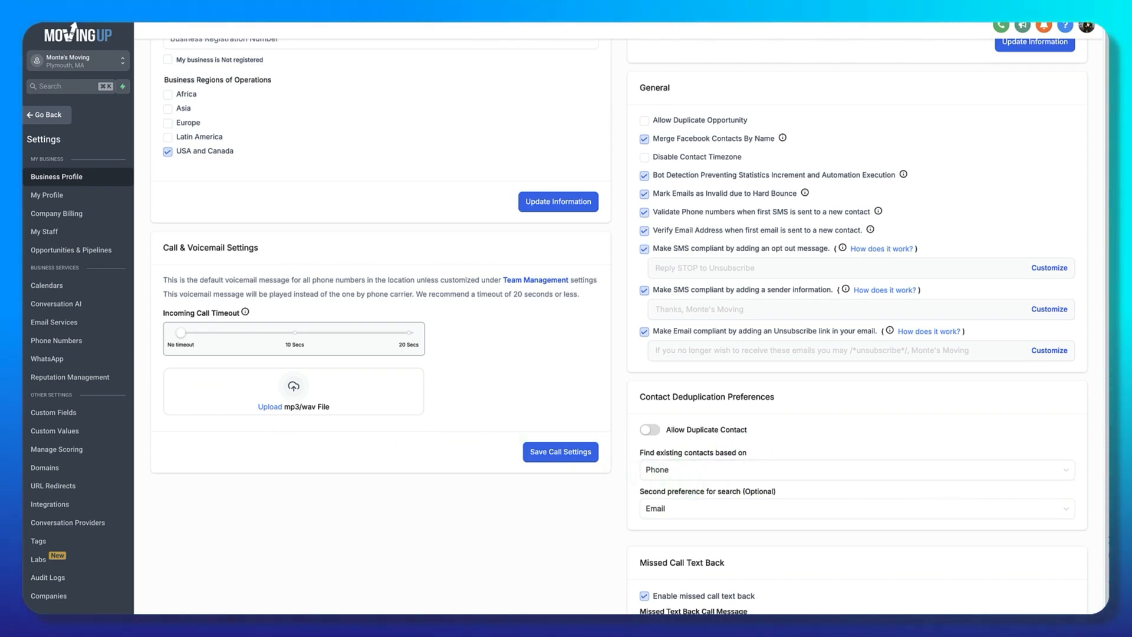
Turn off missed call text back and save the missed call text settings
scroll(619, 318, "down", 3)
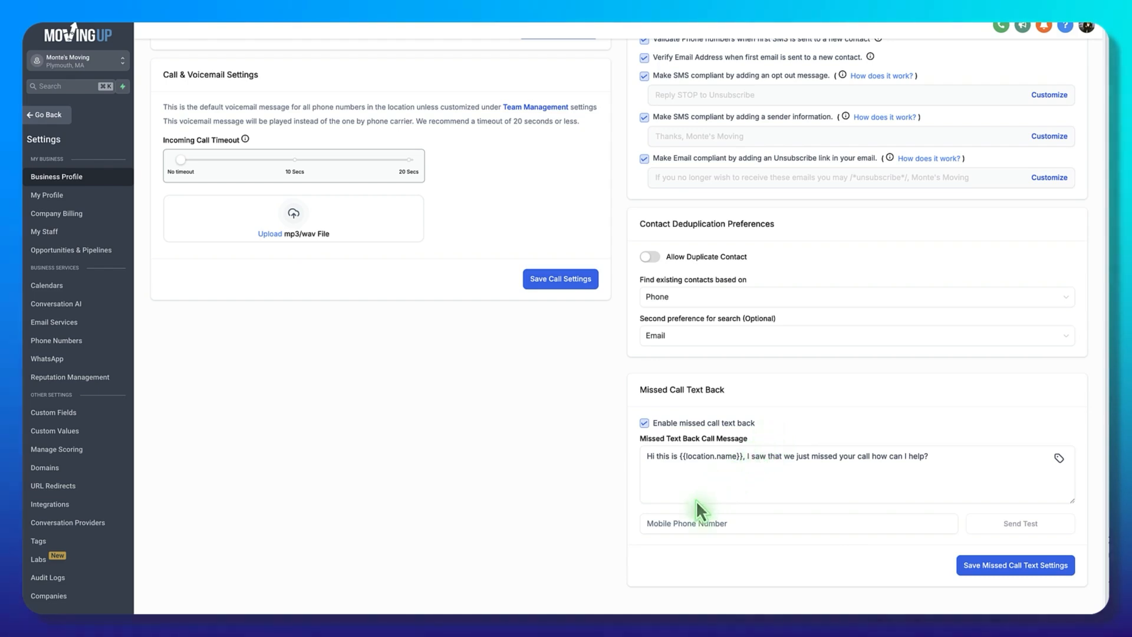
left_click(672, 522)
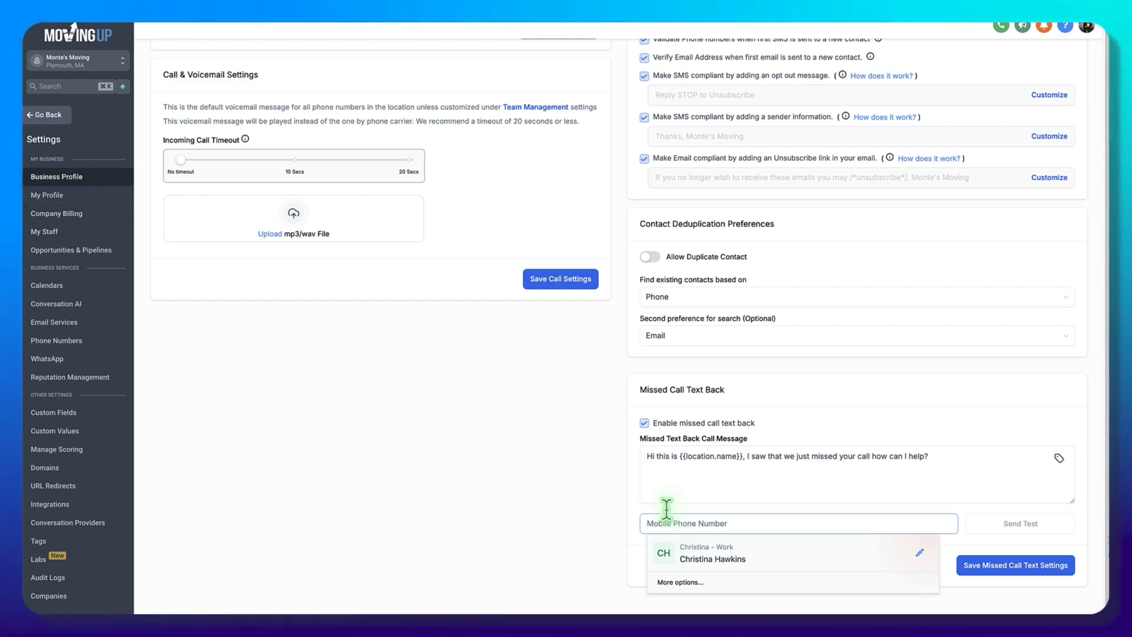
left_click_drag(648, 457, 944, 470)
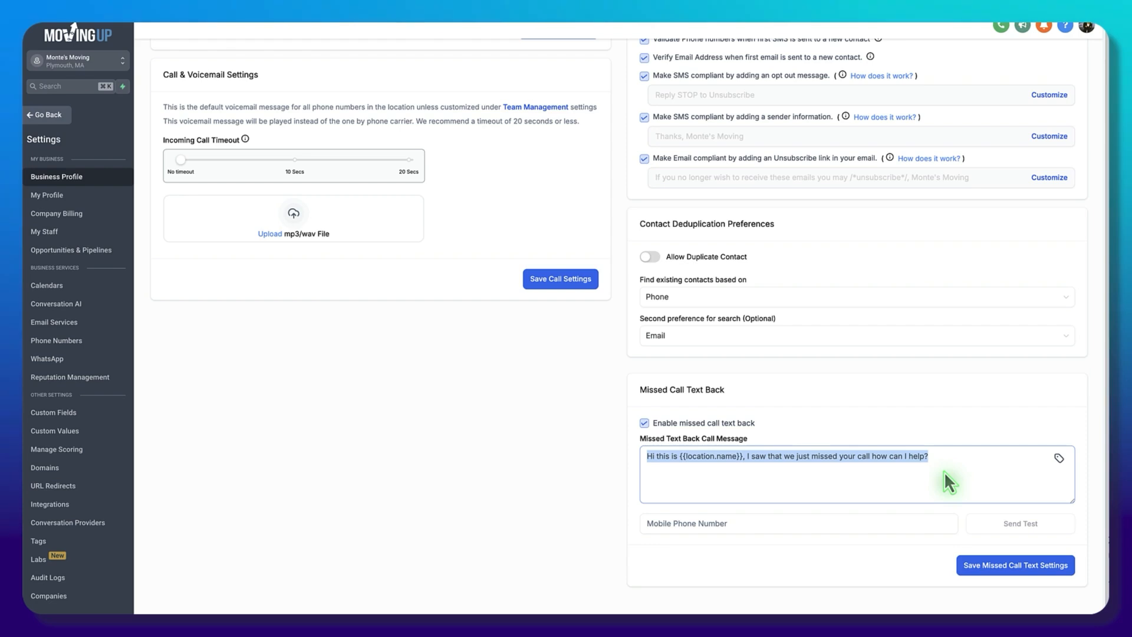
left_click(645, 423)
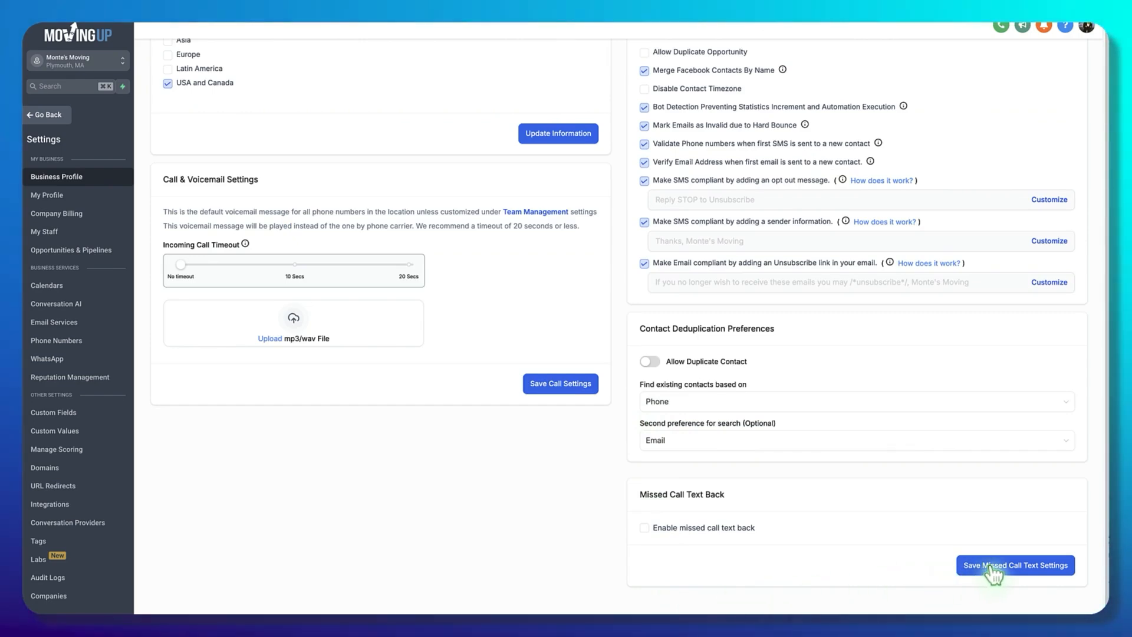
left_click(967, 567)
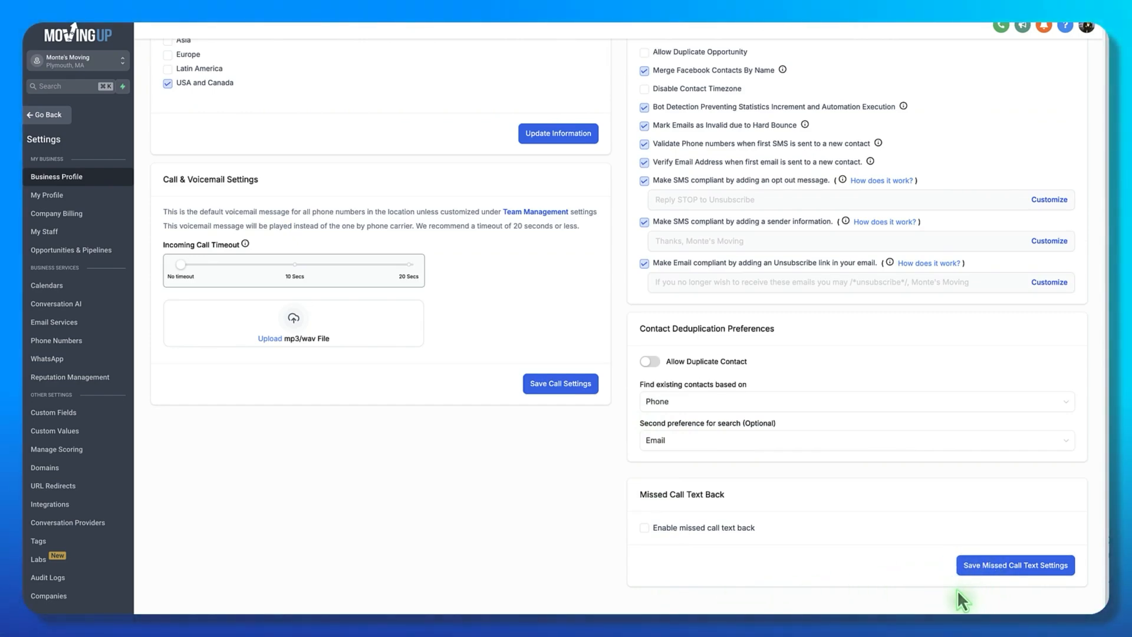